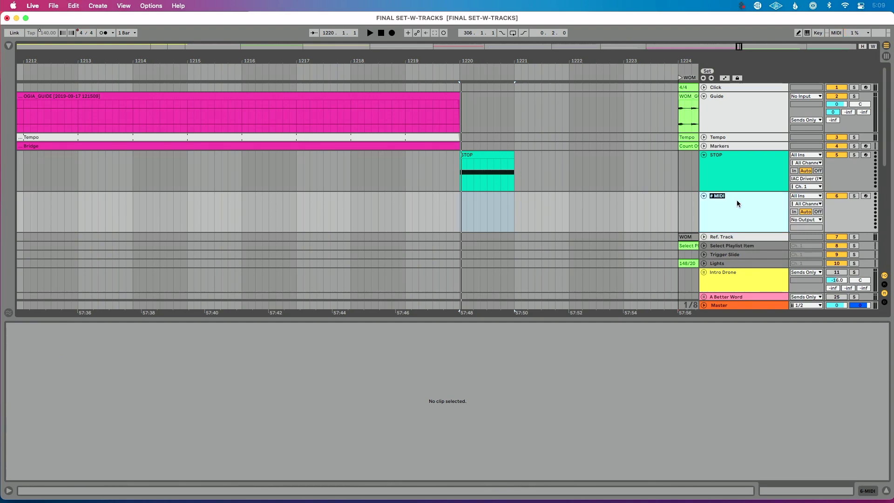
Step: Rename the new MIDI track as SELECT NEXT SONG
{"action": "type", "text": "SELECT"}
{"action": "key", "text": "Return"}
{"action": "type", "text": "NEXT SONG"}
{"action": "key", "text": "Return"}
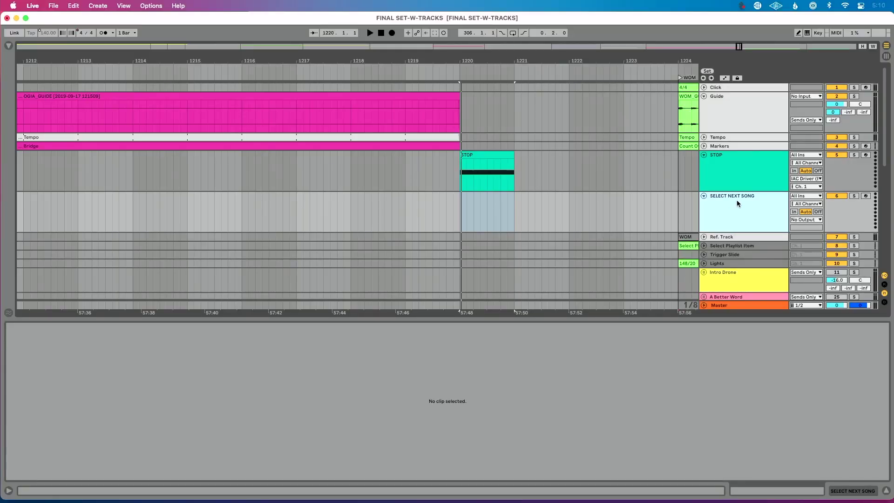
Step: Route the SELECT NEXT SONG track's MIDI output to IAC Driver (Bus 1) on channel 1
{"action": "left_click", "coordinate": [793, 213]}
{"action": "left_click", "coordinate": [799, 220]}
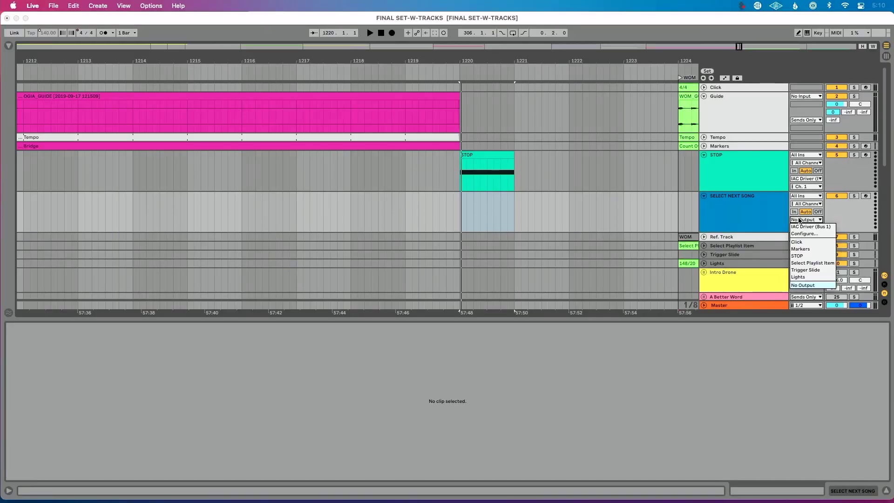
{"action": "left_click", "coordinate": [805, 226]}
{"action": "left_click", "coordinate": [835, 198]}
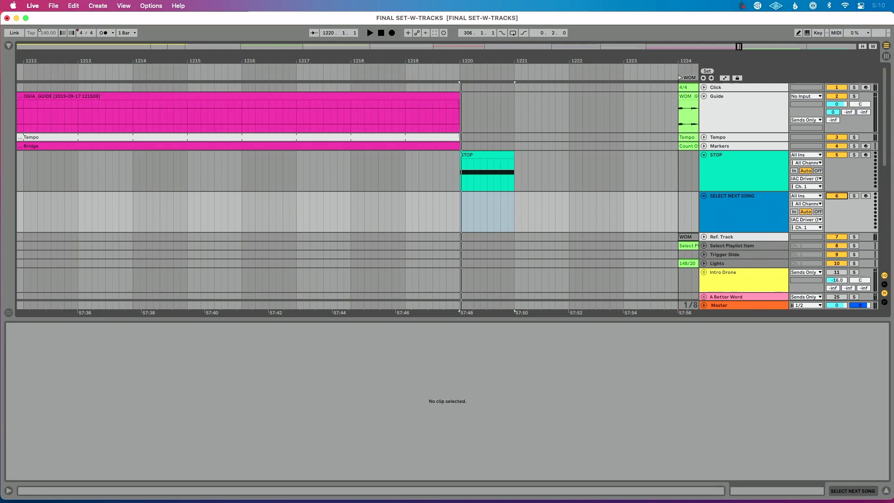
{"action": "left_click", "coordinate": [770, 211]}
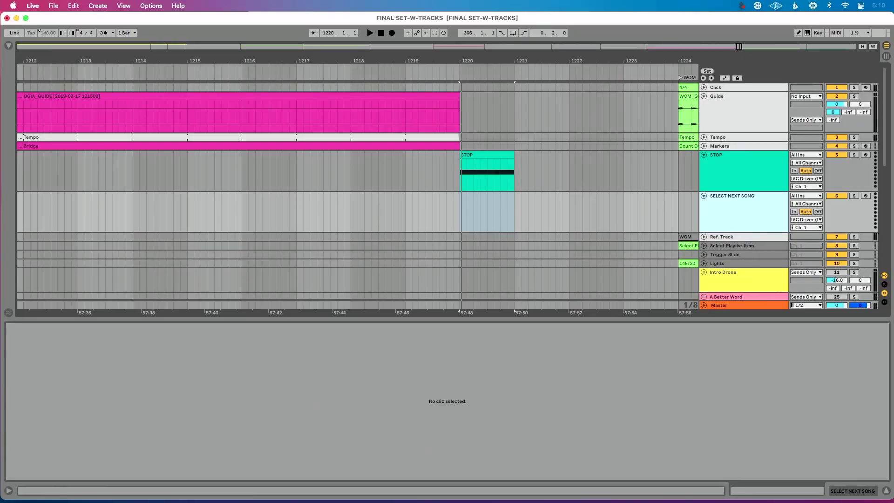
{"action": "left_click", "coordinate": [459, 202]}
{"action": "key", "text": "super+shift+m"}
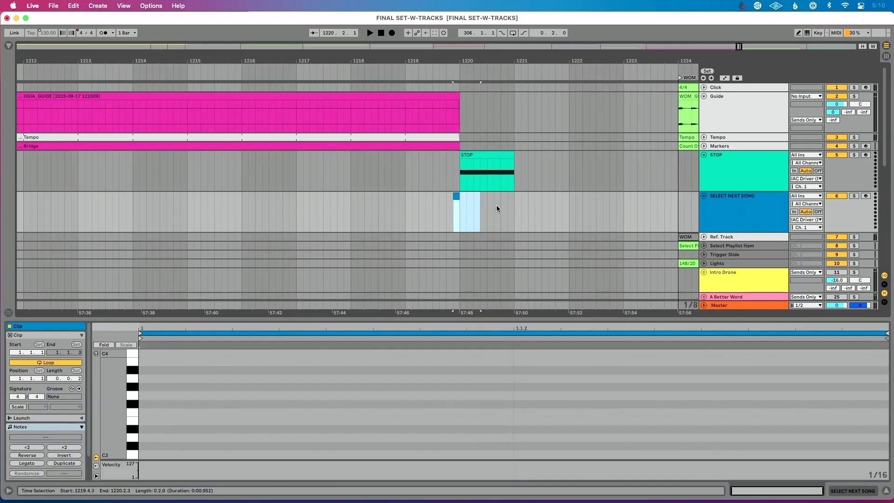
{"action": "double_click", "coordinate": [513, 205]}
{"action": "left_click_drag", "start_coordinate": [506, 205], "coordinate": [462, 202]}
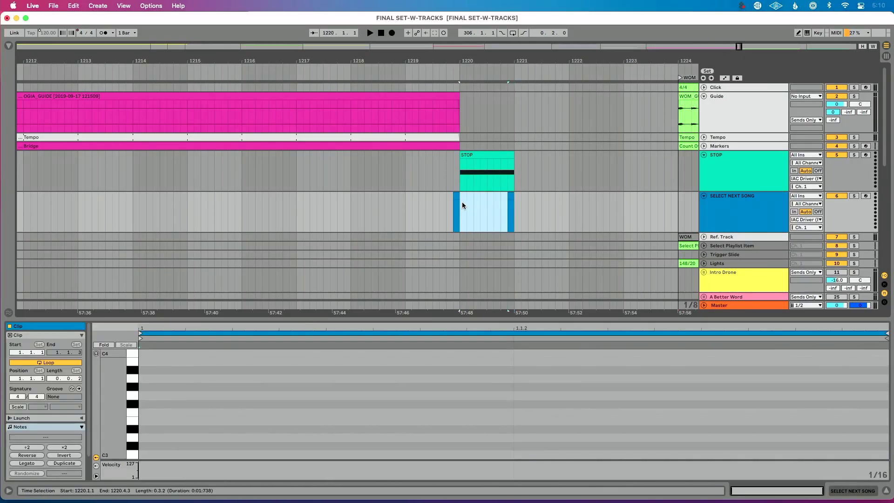
{"action": "key", "text": "super+z"}
{"action": "key", "text": "super+z"}
Step: Insert a one-bar empty MIDI clip at bar 1220 on the SELECT NEXT SONG track, directly below the STOP clip
{"action": "left_click_drag", "start_coordinate": [514, 205], "coordinate": [462, 205]}
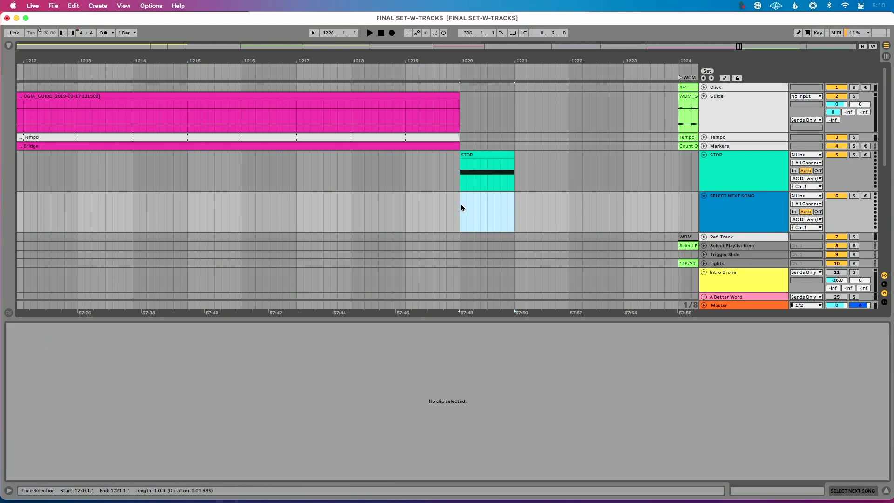
{"action": "key", "text": "super+shift+m"}
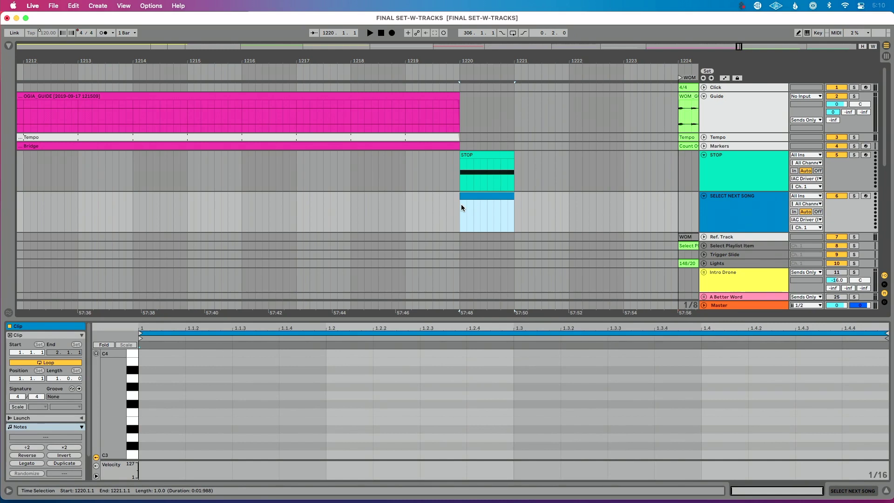
Step: Delete all existing MIDI mappings except the Note G8 mapping for the transport Stop
{"action": "scroll", "coordinate": [461, 207], "scroll_direction": "right", "scroll_amount": 5}
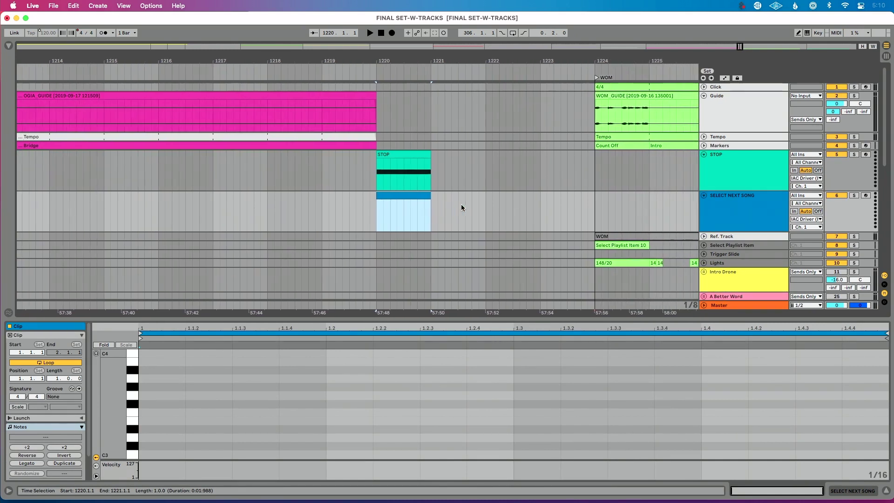
{"action": "key", "text": "super+m"}
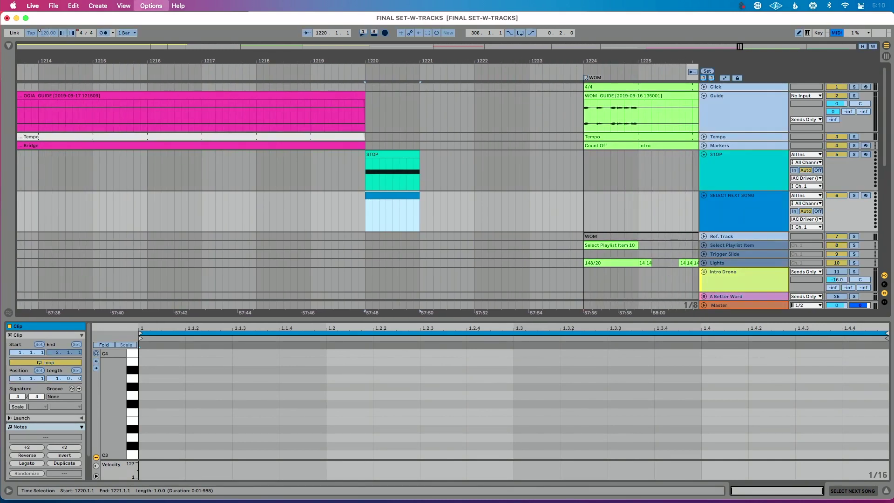
{"action": "left_click", "coordinate": [588, 78]}
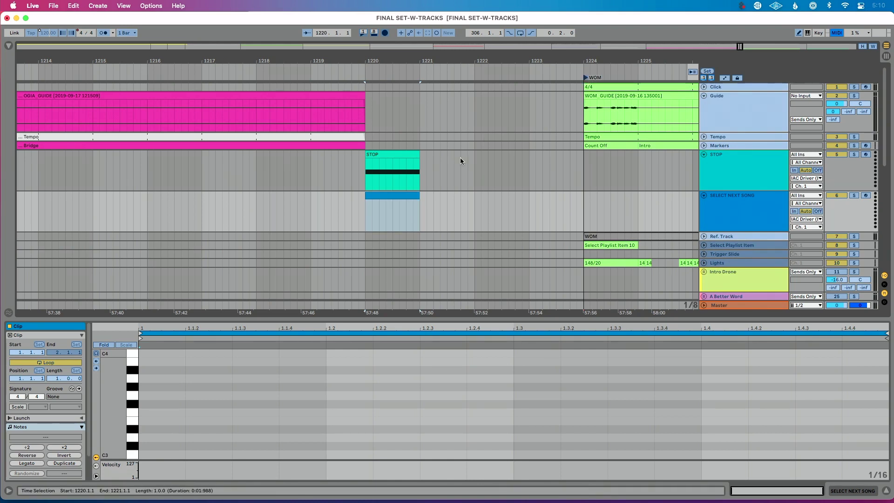
{"action": "left_click", "coordinate": [9, 45]}
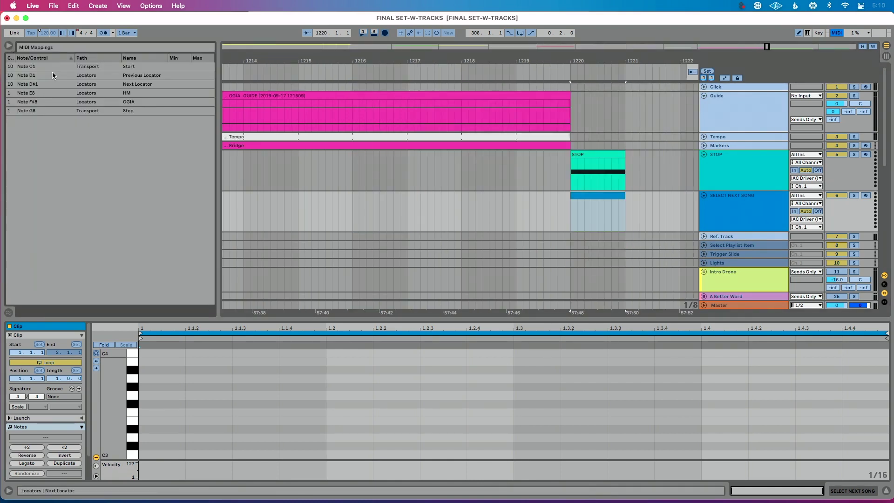
{"action": "left_click", "coordinate": [52, 74]}
{"action": "left_click", "coordinate": [58, 110], "text": "shift"}
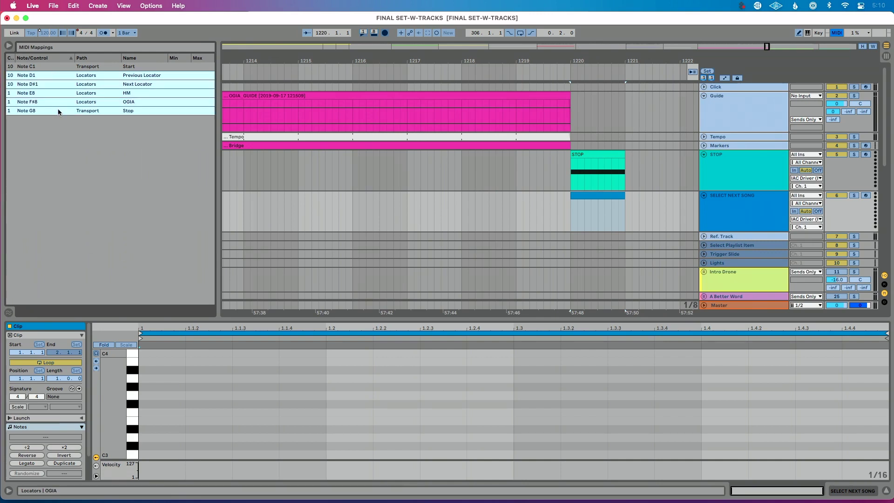
{"action": "left_click", "coordinate": [57, 110], "text": "super"}
{"action": "key", "text": "BackSpace"}
{"action": "left_click", "coordinate": [60, 66]}
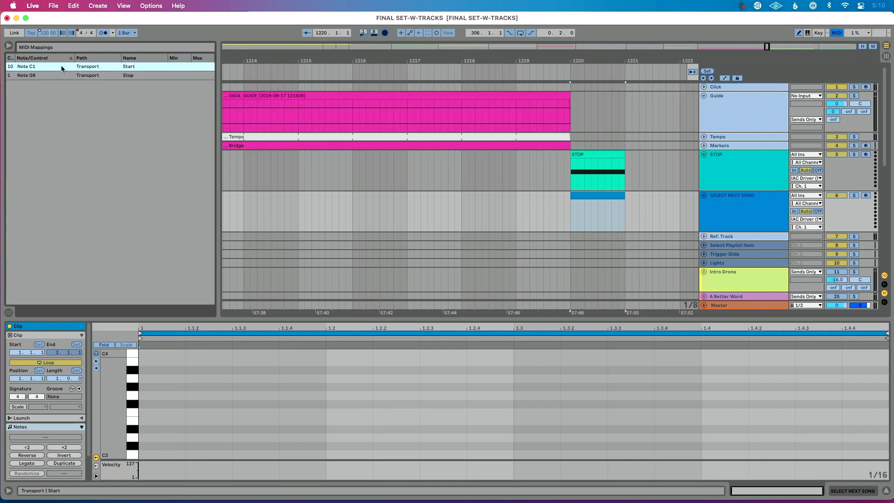
{"action": "key", "text": "BackSpace"}
{"action": "key", "text": "super+m"}
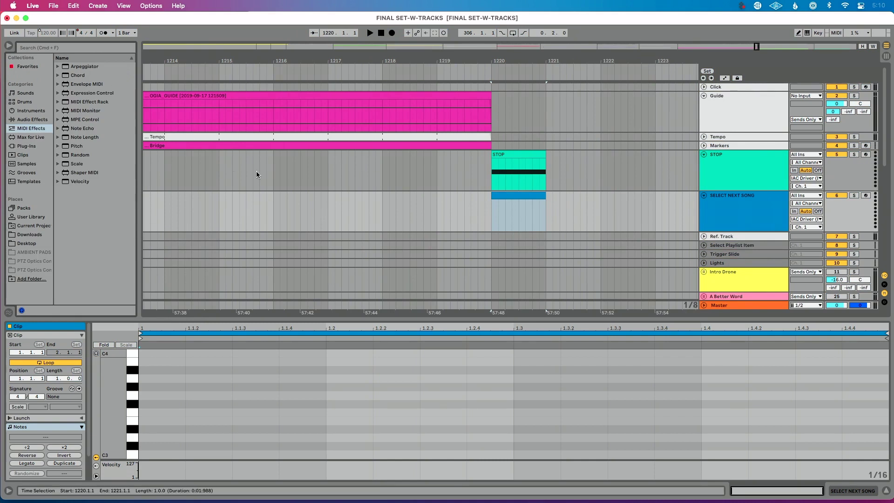
Step: Compare the note used in the STOP clip with the remaining MIDI mapping to find a free note
{"action": "left_click", "coordinate": [526, 196]}
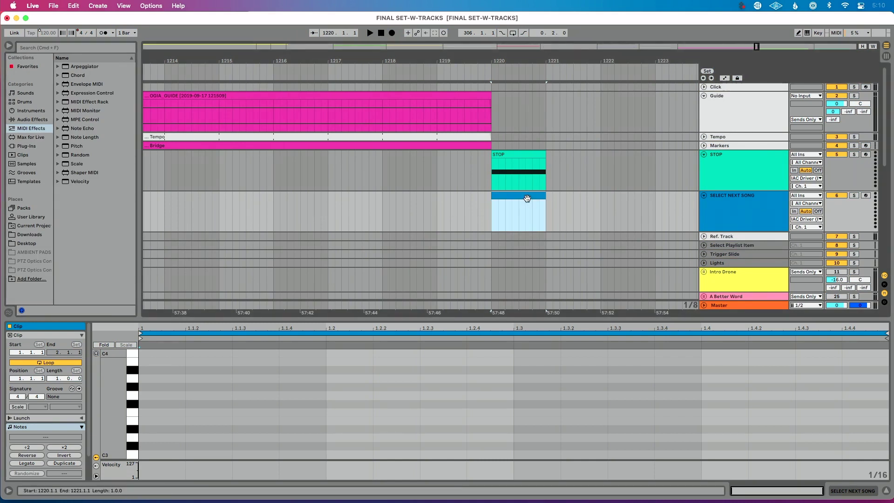
{"action": "scroll", "coordinate": [219, 389], "scroll_direction": "up", "scroll_amount": 5}
{"action": "left_click", "coordinate": [180, 371]}
{"action": "scroll", "coordinate": [159, 364], "scroll_direction": "up", "scroll_amount": 3}
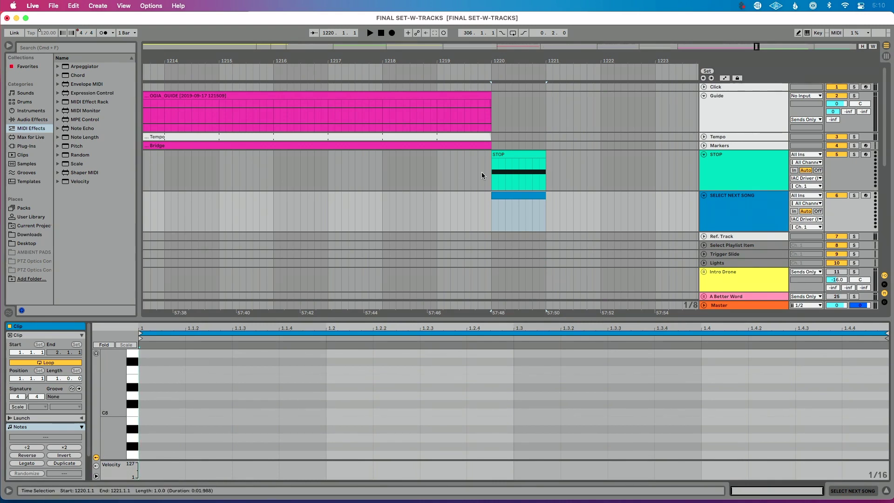
{"action": "left_click", "coordinate": [507, 158]}
{"action": "left_click", "coordinate": [147, 356]}
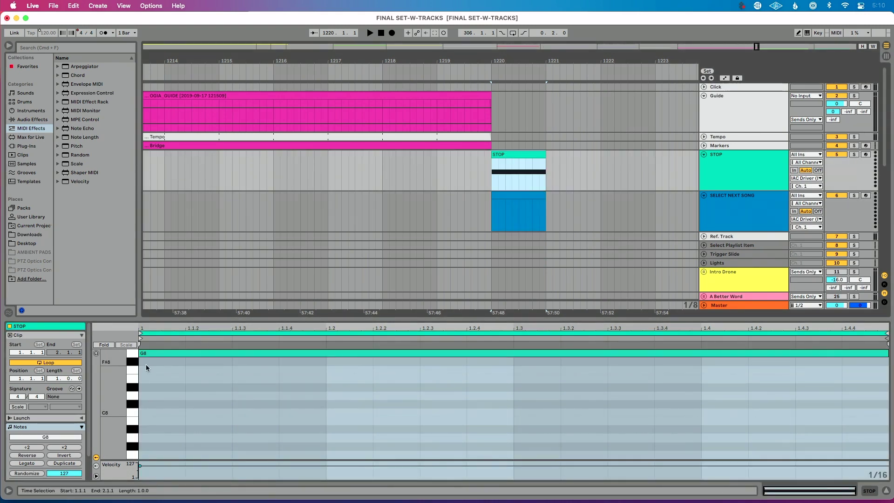
{"action": "key", "text": "super+m"}
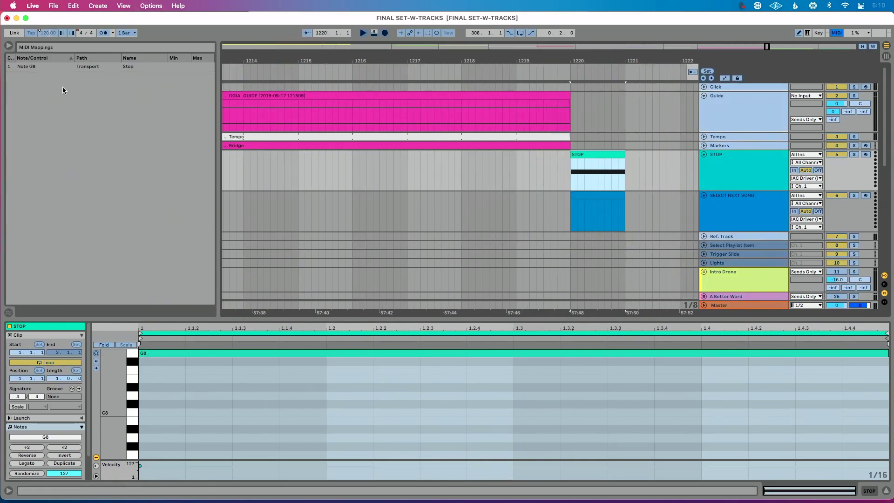
{"action": "key", "text": "super+m"}
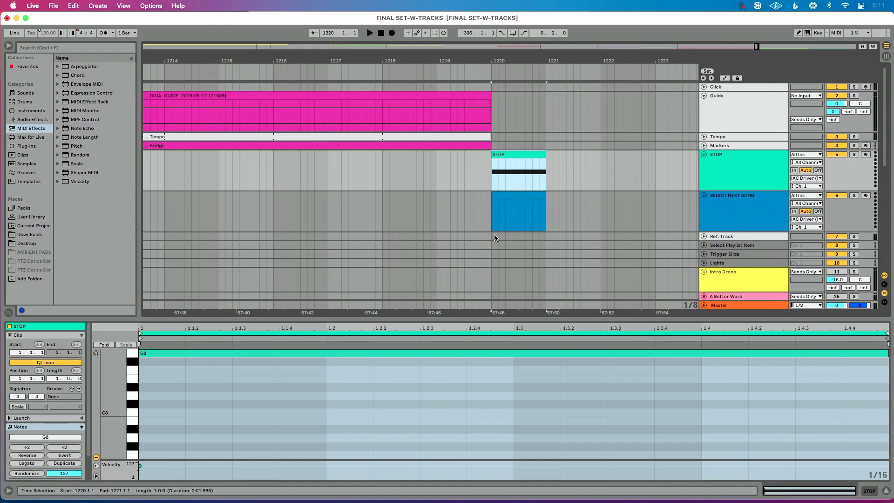
Step: Draw an F#8 note spanning the whole bar in the SELECT NEXT SONG clip
{"action": "left_click", "coordinate": [512, 202]}
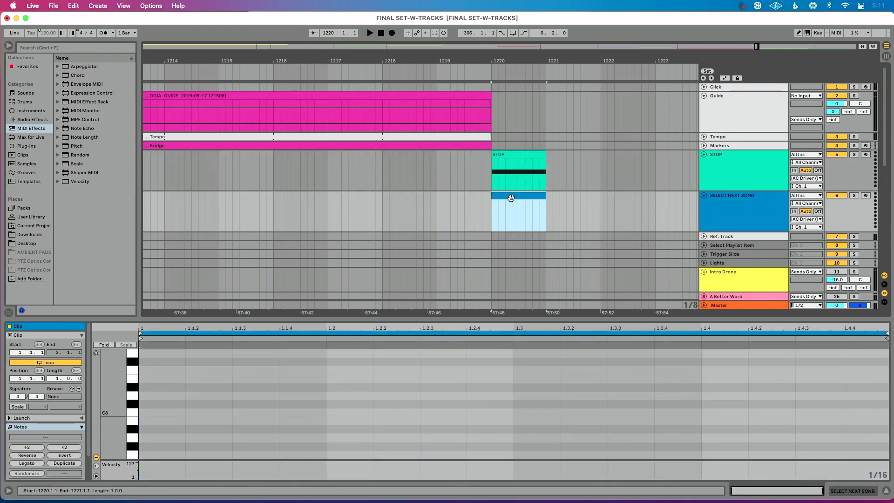
{"action": "left_click", "coordinate": [195, 355]}
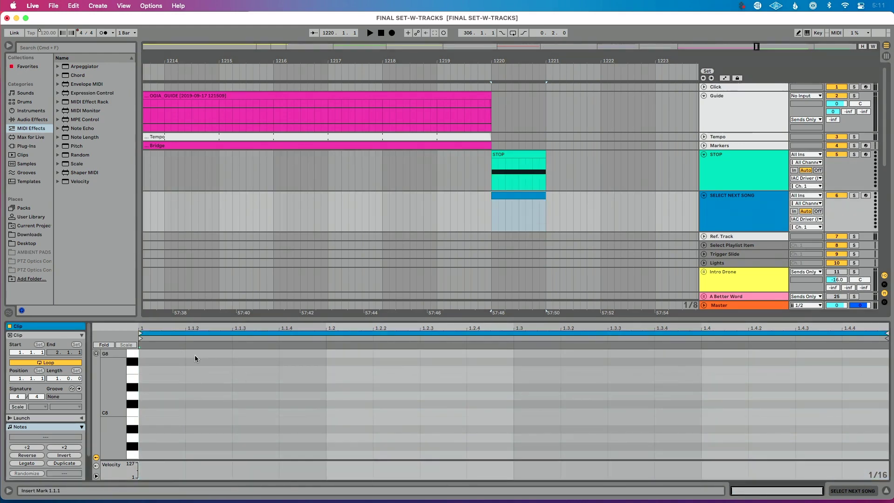
{"action": "double_click", "coordinate": [143, 361]}
{"action": "left_click_drag", "start_coordinate": [185, 362], "coordinate": [869, 356]}
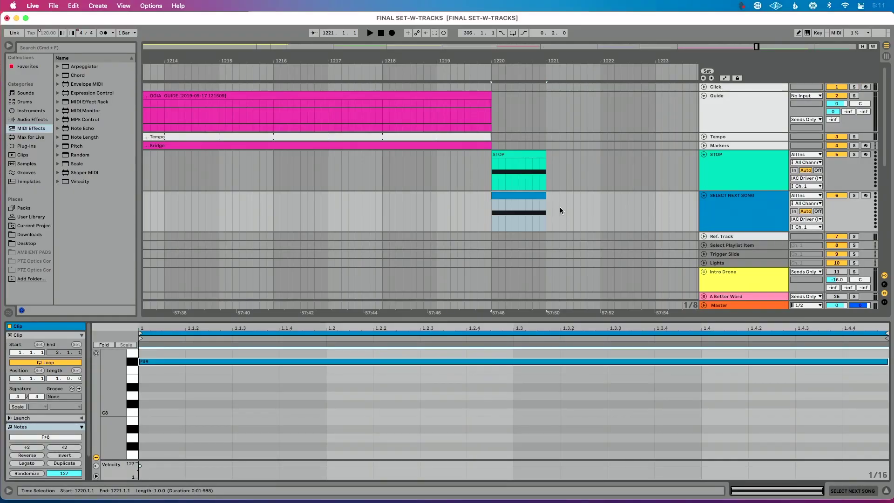
Step: Deactivate the STOP track so its clip does not send its note during mapping
{"action": "scroll", "coordinate": [560, 210], "scroll_direction": "right", "scroll_amount": 5}
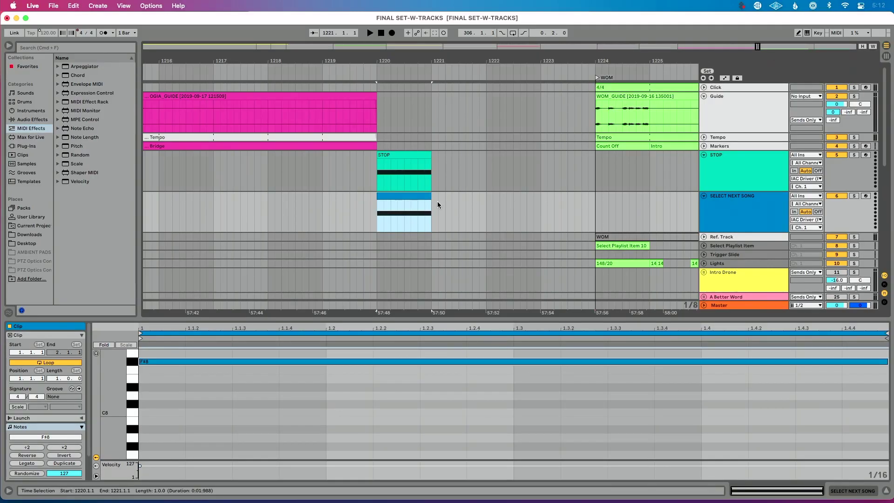
{"action": "left_click", "coordinate": [419, 196]}
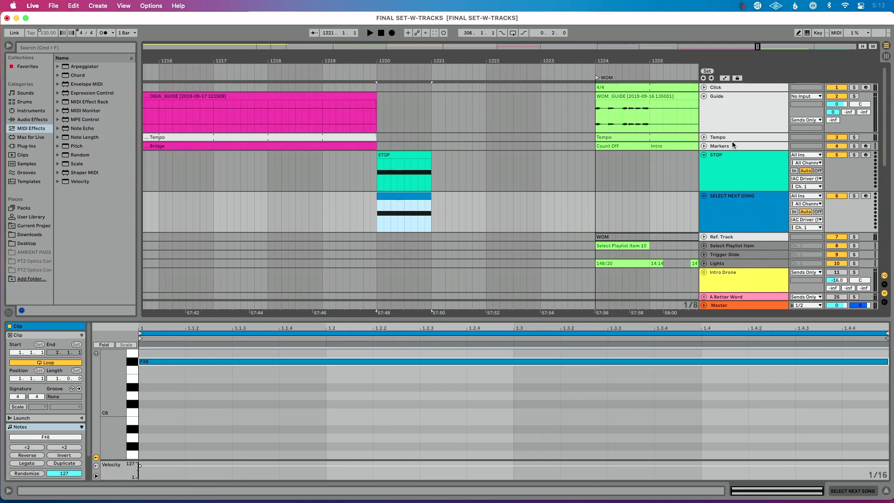
{"action": "left_click", "coordinate": [832, 158]}
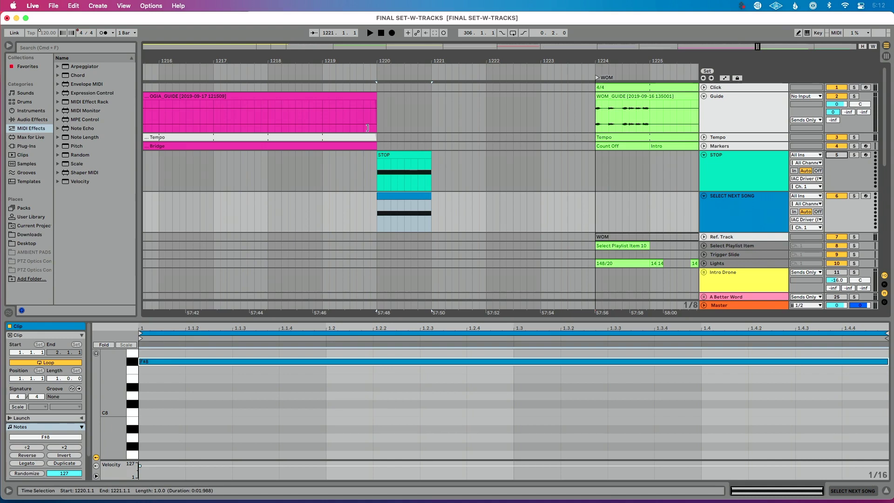
Step: Map the WOM locator to note F#8 on channel 1 by selecting it in MIDI mapping mode while the SELECT NEXT SONG clip plays
{"action": "key", "text": "super+m"}
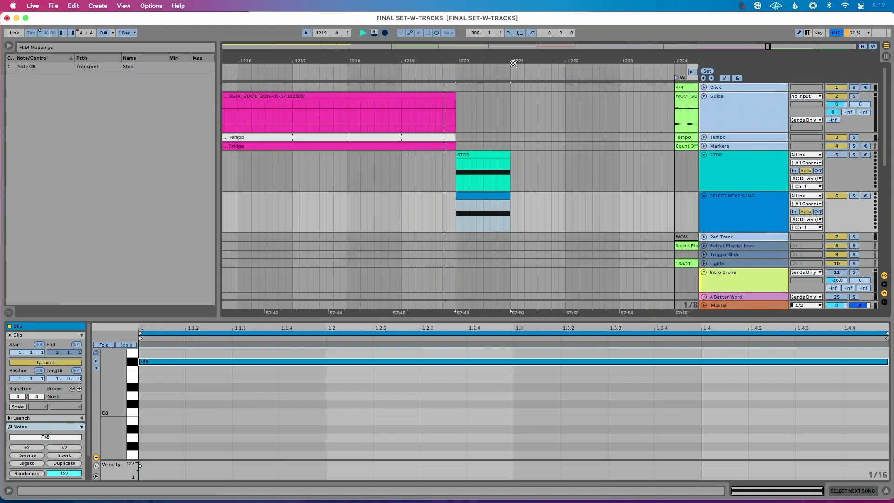
{"action": "left_click", "coordinate": [259, 69]}
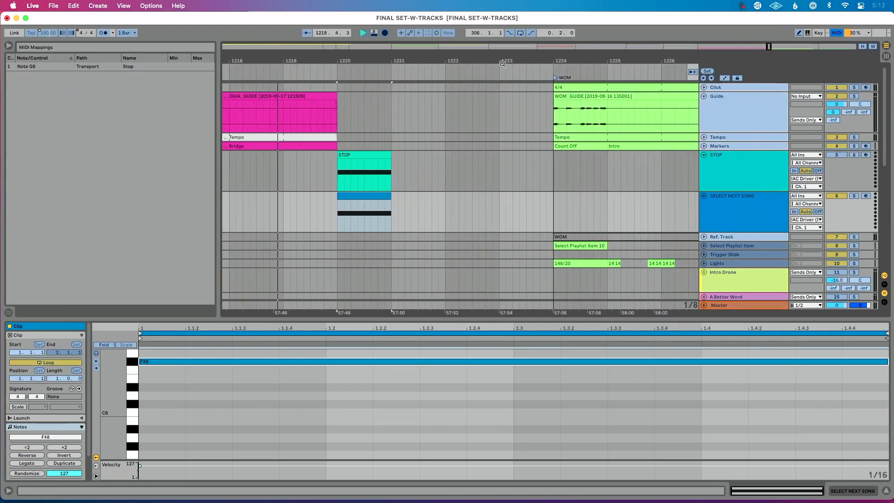
{"action": "left_click", "coordinate": [555, 78]}
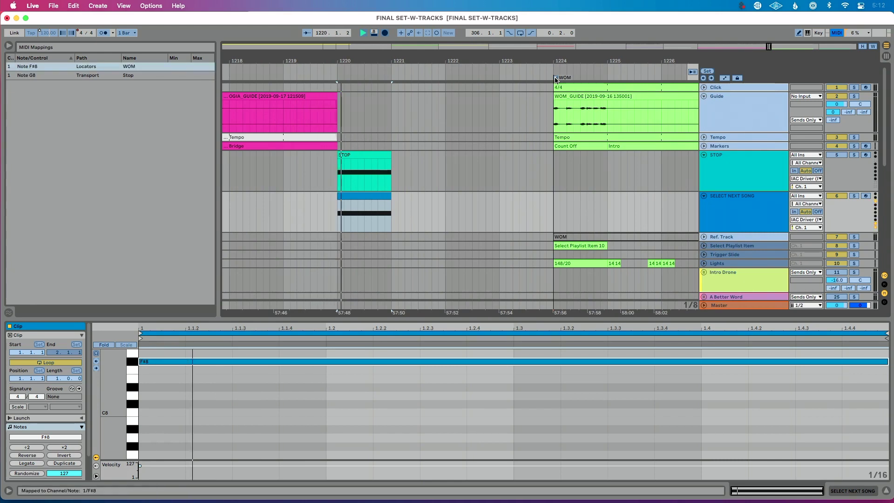
{"action": "left_click", "coordinate": [38, 68]}
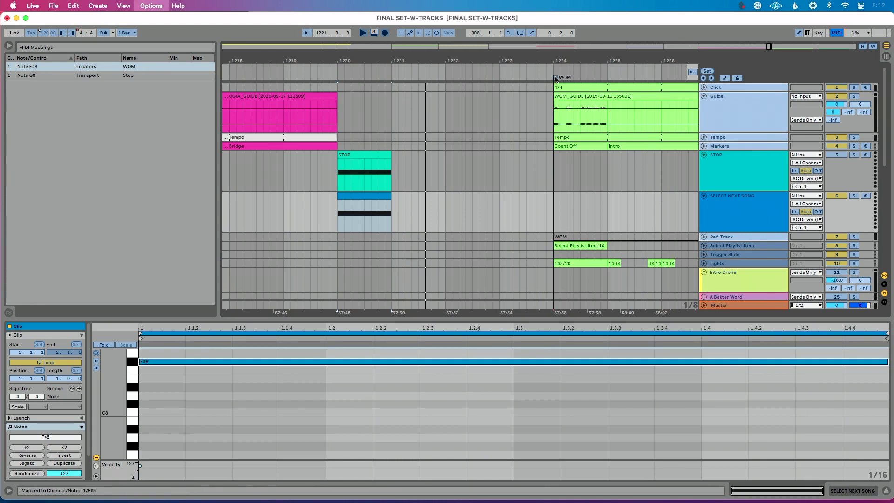
{"action": "key", "text": "super+m"}
Step: Play the arrangement from just before bar 1220 to test the SELECT NEXT SONG clip's jump to the WOM locator
{"action": "left_click", "coordinate": [282, 154]}
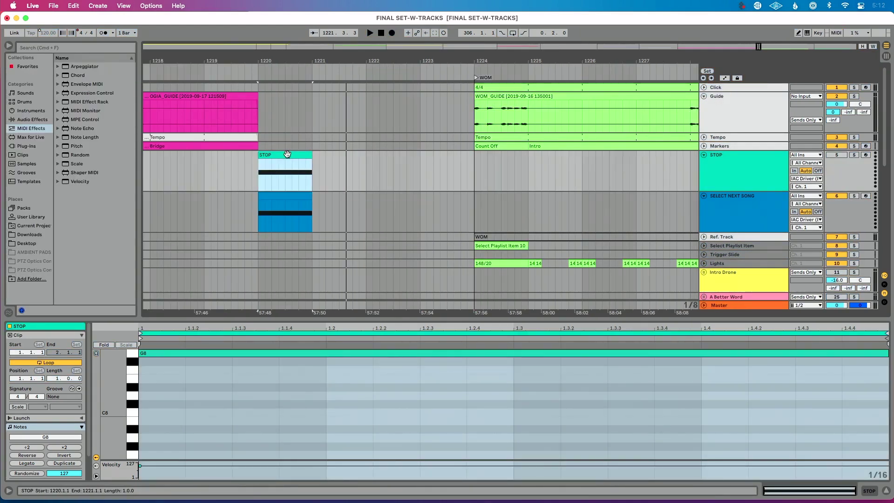
{"action": "left_click", "coordinate": [291, 192]}
{"action": "scroll", "coordinate": [353, 177], "scroll_direction": "left", "scroll_amount": 1}
{"action": "scroll", "coordinate": [352, 177], "scroll_direction": "left", "scroll_amount": 5}
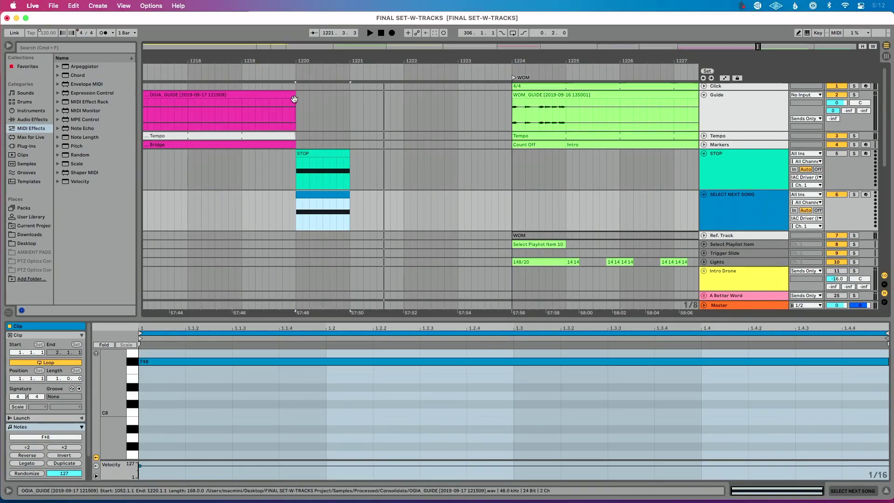
{"action": "left_click", "coordinate": [714, 176]}
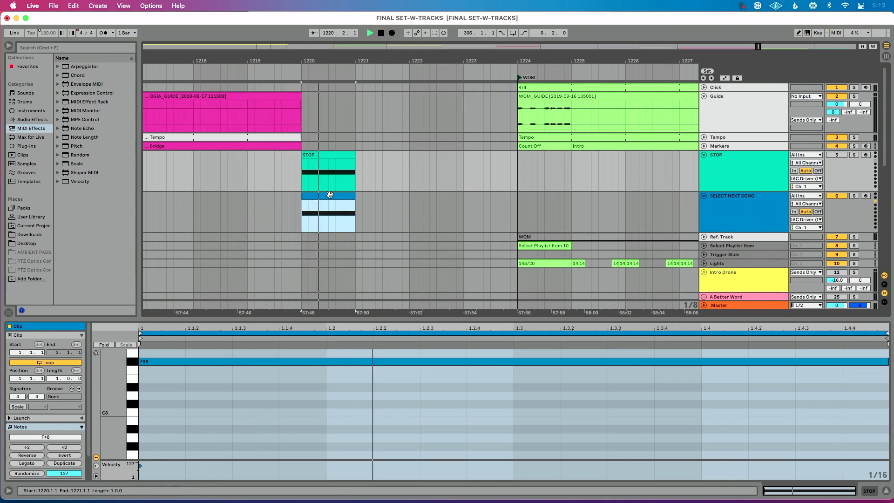
{"action": "left_click", "coordinate": [521, 80]}
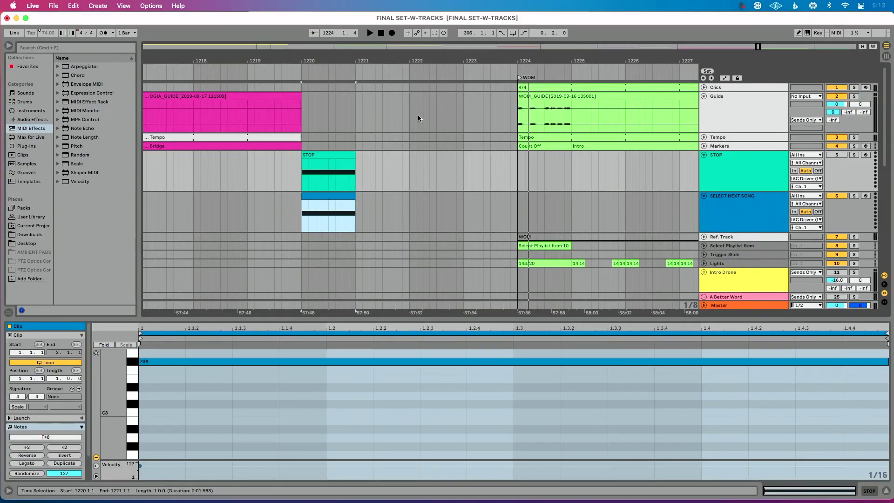
{"action": "key", "text": "space"}
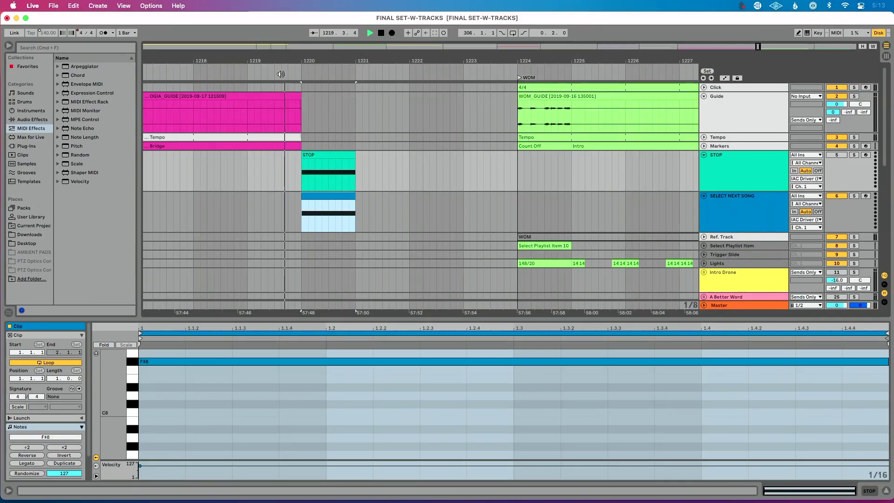
Step: Stop playback at the WOM locator and review the current MIDI mappings
{"action": "left_click", "coordinate": [520, 78]}
{"action": "key", "text": "space"}
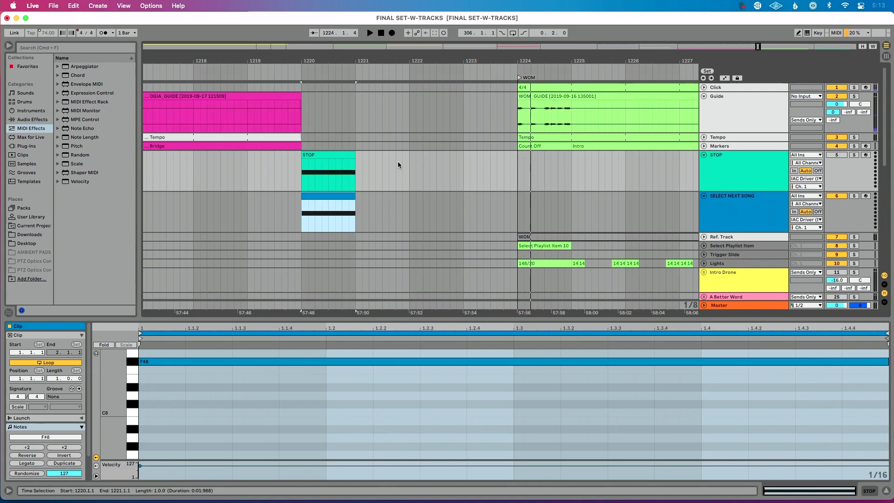
{"action": "key", "text": "super+m"}
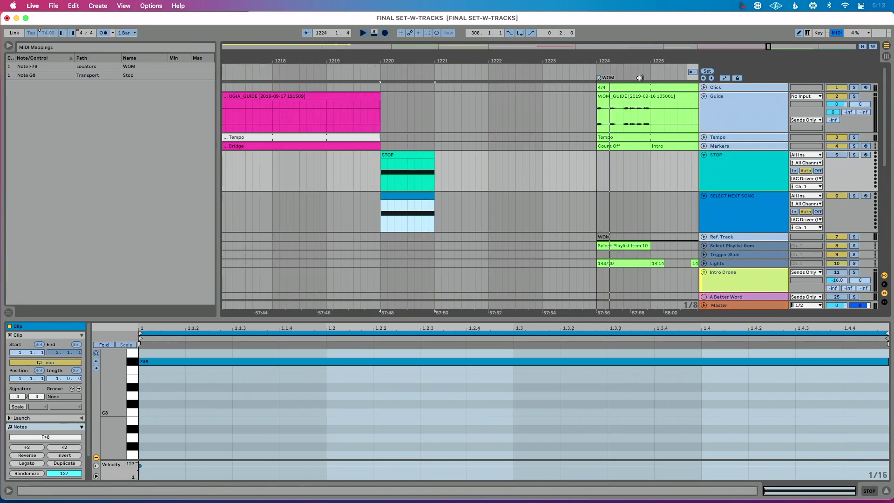
{"action": "key", "text": "super+m"}
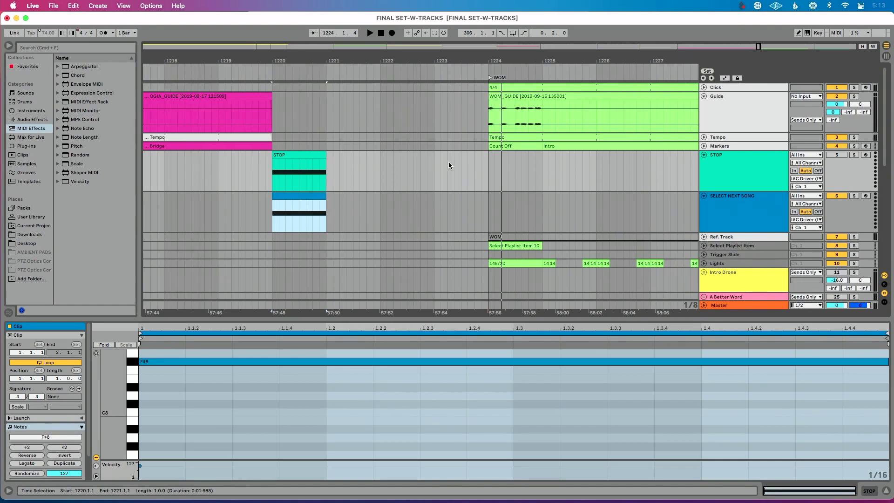
Step: Reactivate the STOP track and play from just before bar 1220 to test the STOP and SELECT NEXT SONG clips together
{"action": "scroll", "coordinate": [449, 165], "scroll_direction": "right", "scroll_amount": 3}
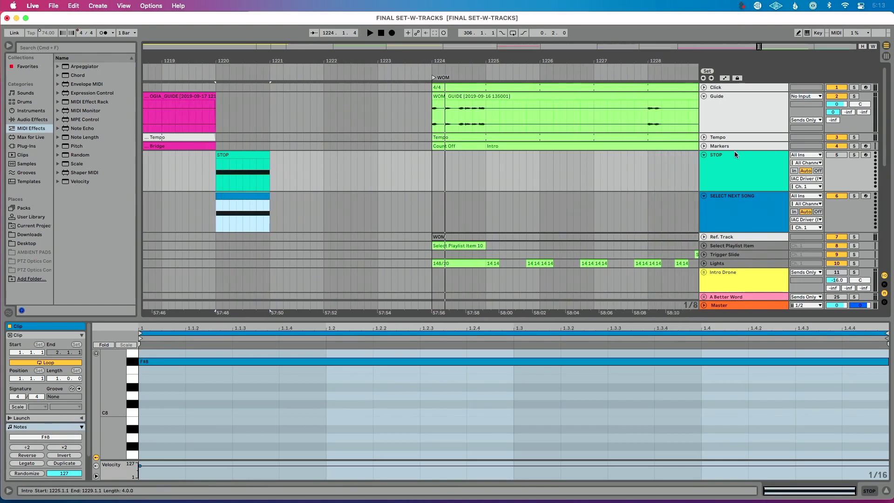
{"action": "scroll", "coordinate": [459, 184], "scroll_direction": "left", "scroll_amount": 7}
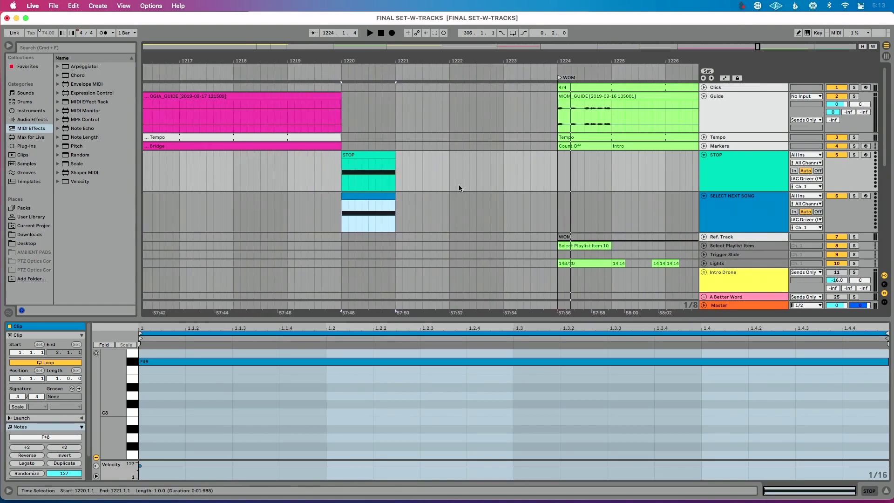
{"action": "left_click", "coordinate": [460, 184]}
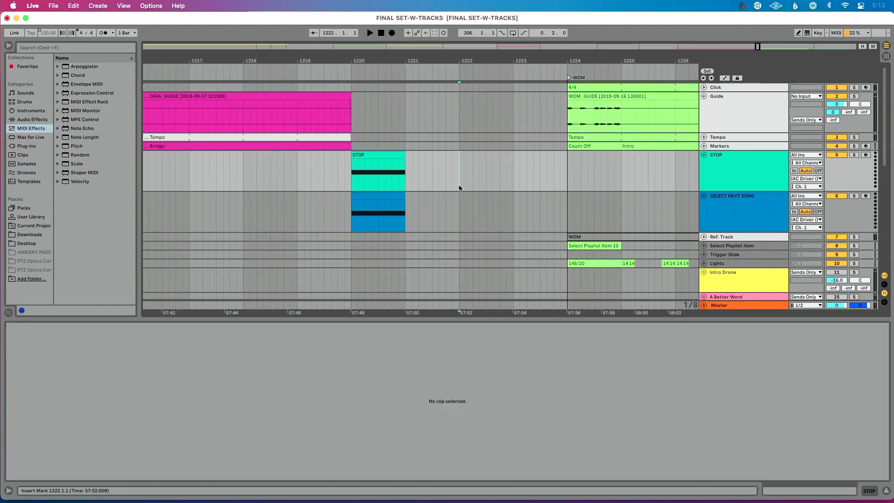
{"action": "left_click", "coordinate": [320, 70]}
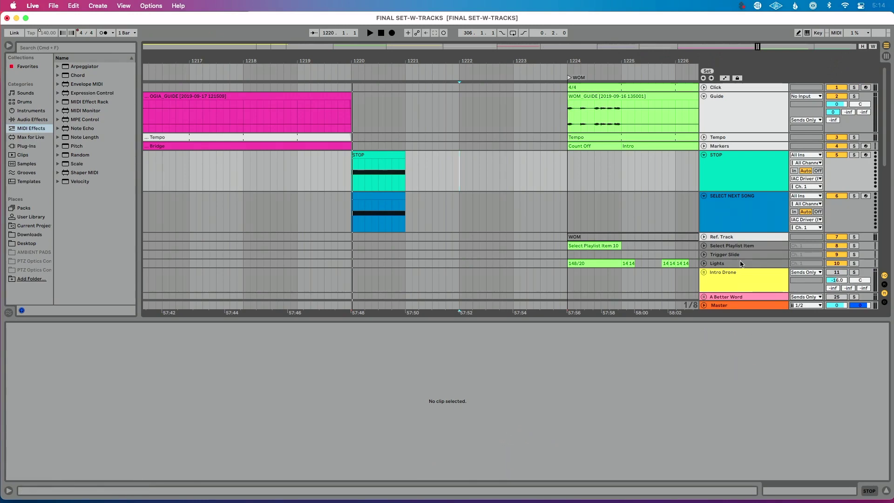
Step: Show the track delays, delay the SELECT NEXT SONG track by 20 ms, and check playback from the WOM locator
{"action": "left_click", "coordinate": [884, 303]}
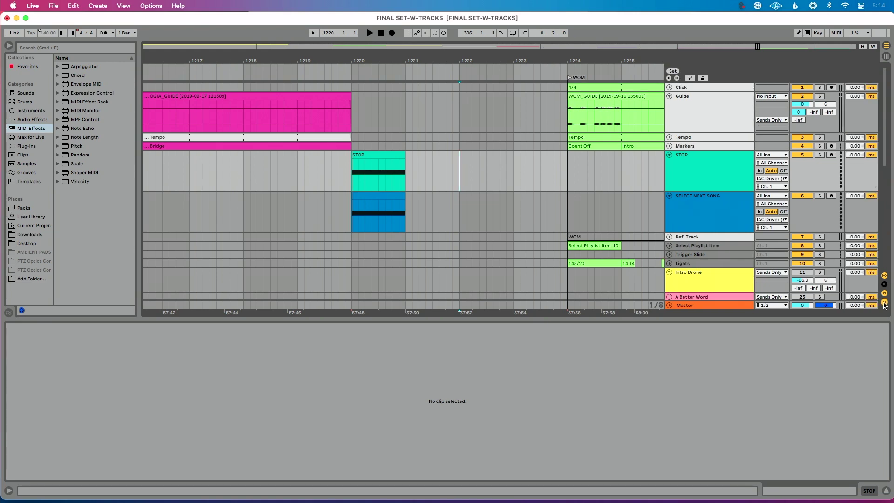
{"action": "left_click", "coordinate": [730, 210]}
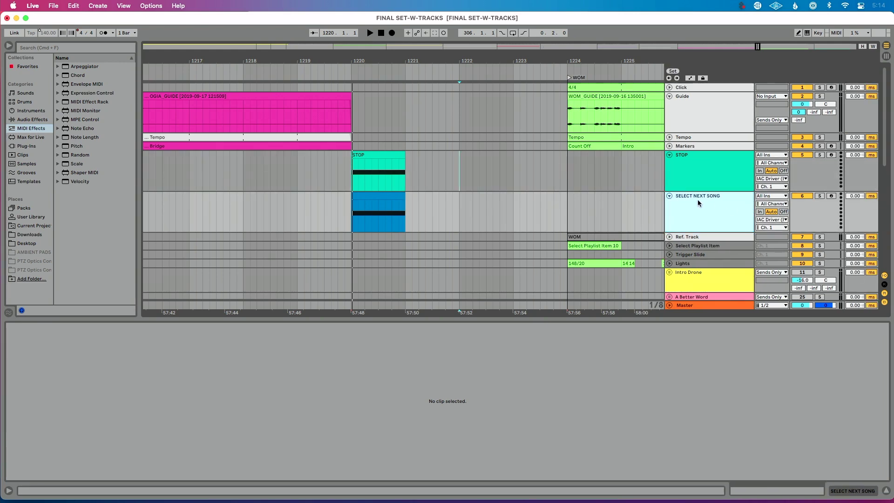
{"action": "left_click", "coordinate": [855, 196]}
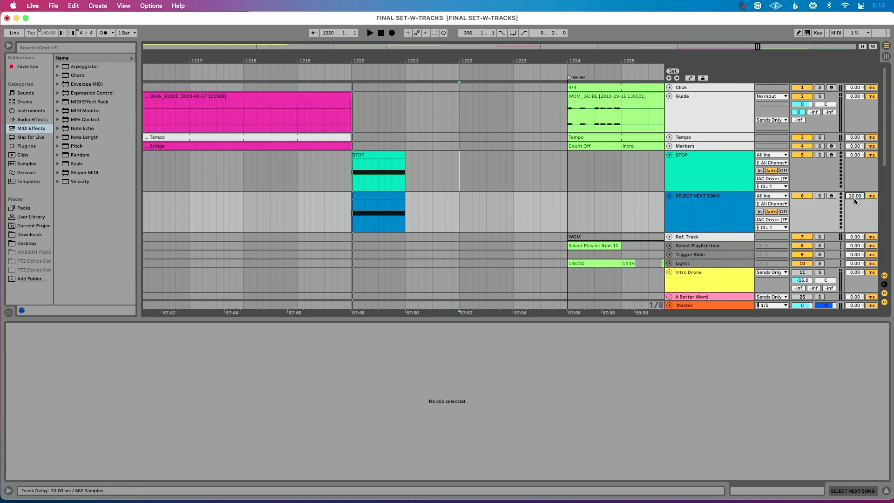
{"action": "left_click", "coordinate": [694, 205]}
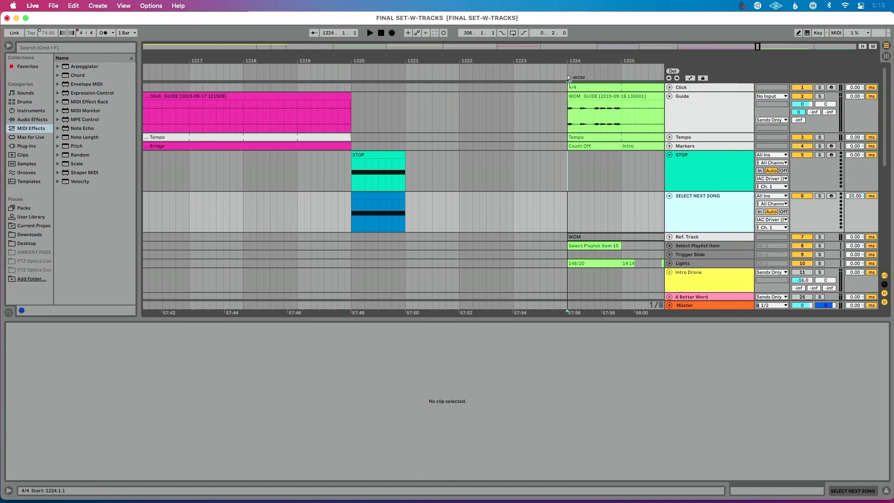
{"action": "key", "text": "space"}
Step: Copy the STOP clip from bar 1220 to the start of the WOM song's Ending section on the STOP track
{"action": "scroll", "coordinate": [491, 153], "scroll_direction": "down", "scroll_amount": 5}
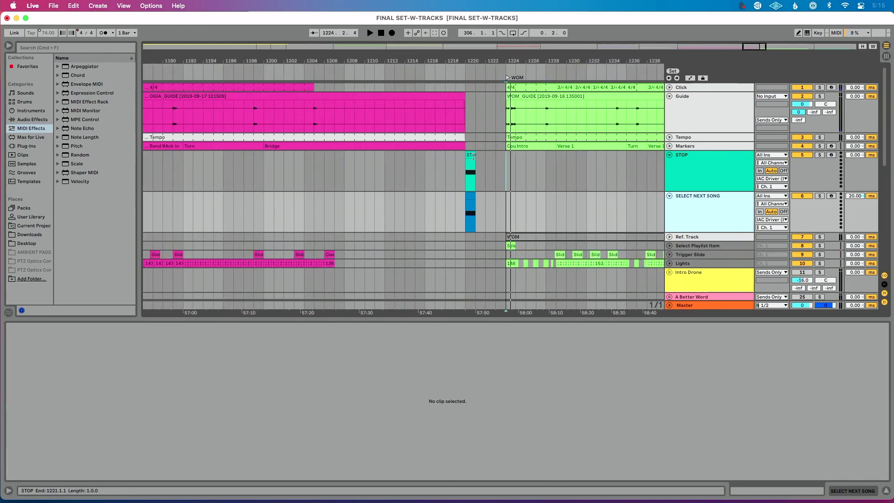
{"action": "left_click", "coordinate": [471, 155]}
{"action": "scroll", "coordinate": [470, 155], "scroll_direction": "right", "scroll_amount": 15}
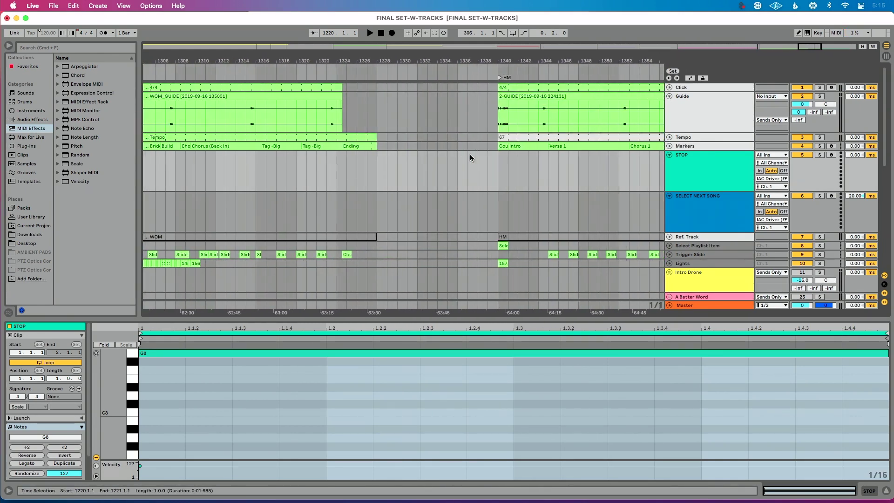
{"action": "scroll", "coordinate": [345, 158], "scroll_direction": "up", "scroll_amount": 10}
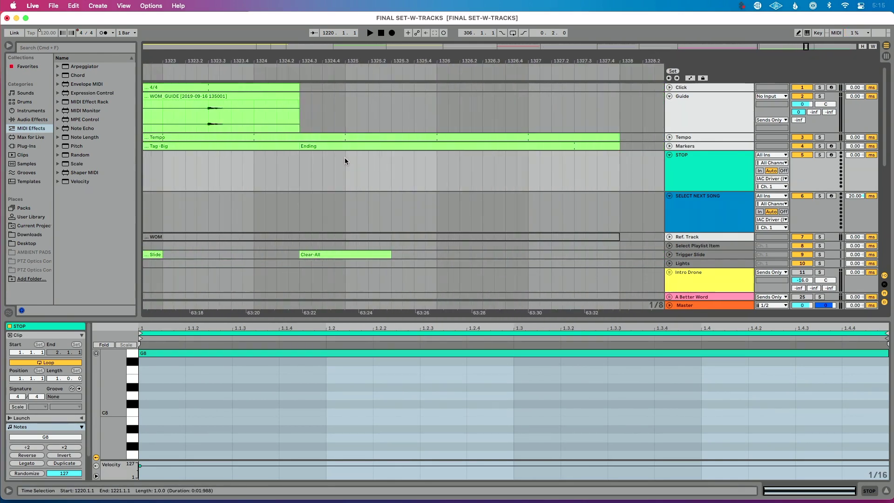
{"action": "left_click", "coordinate": [299, 169]}
{"action": "key", "text": "super+v"}
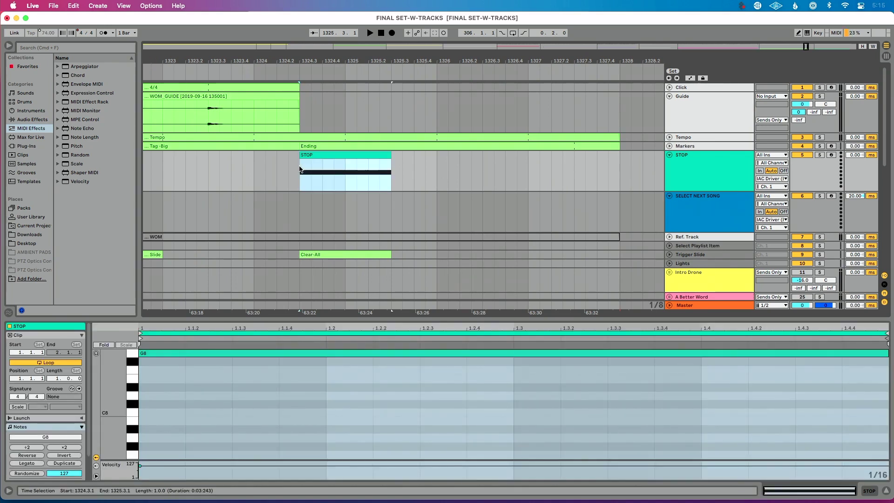
Step: Create a SELECT NEXT SONG clip directly below the new STOP clip, matching its length, and fill it with an F8 note
{"action": "left_click_drag", "start_coordinate": [297, 208], "coordinate": [390, 218]}
{"action": "key", "text": "super+shift+m"}
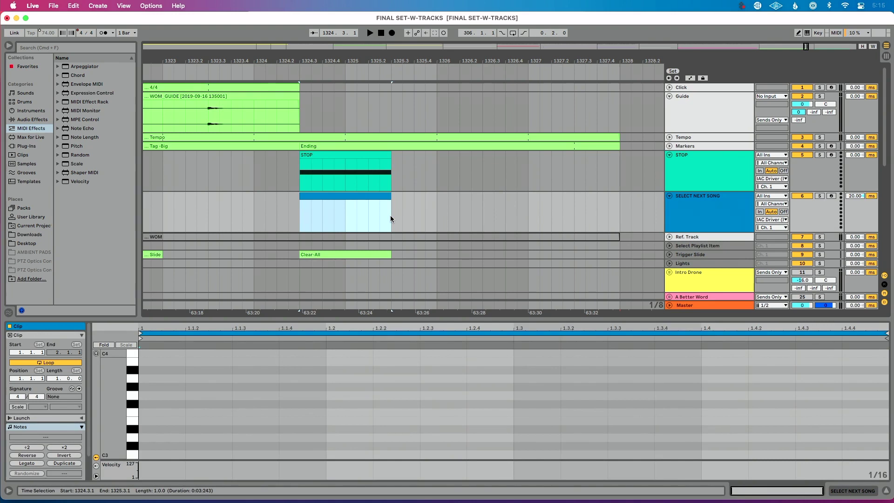
{"action": "scroll", "coordinate": [174, 369], "scroll_direction": "up", "scroll_amount": 10}
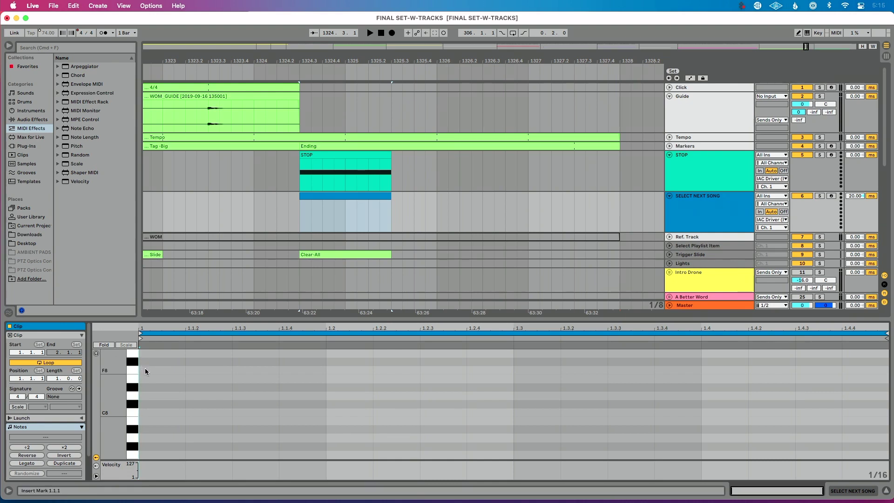
{"action": "double_click", "coordinate": [145, 370]}
{"action": "left_click_drag", "start_coordinate": [185, 371], "coordinate": [875, 380]}
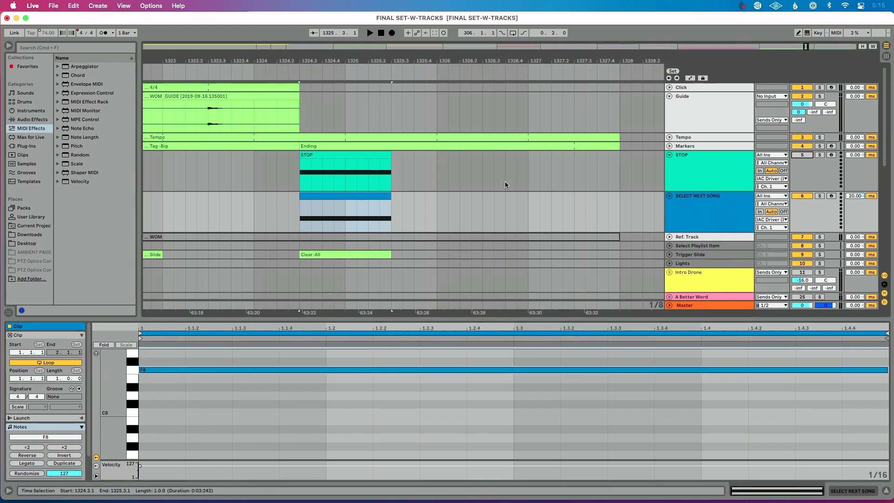
Step: With the STOP track deactivated, map the HM locator to note F8 on channel 1 while the new SELECT NEXT SONG clip plays
{"action": "key", "text": "super+m"}
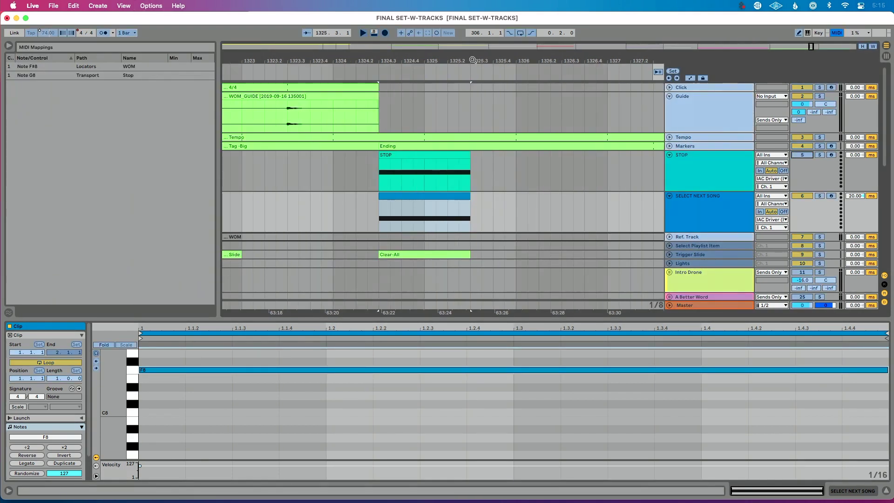
{"action": "key", "text": "minus"}
{"action": "key", "text": "minus"}
{"action": "key", "text": "minus"}
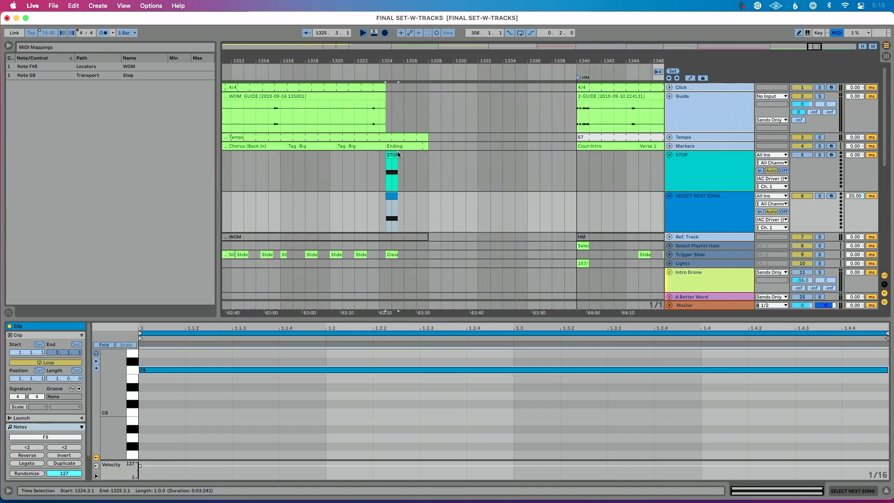
{"action": "left_click", "coordinate": [361, 70]}
{"action": "left_click_drag", "start_coordinate": [569, 62], "coordinate": [587, 49]}
{"action": "left_click", "coordinate": [602, 78]}
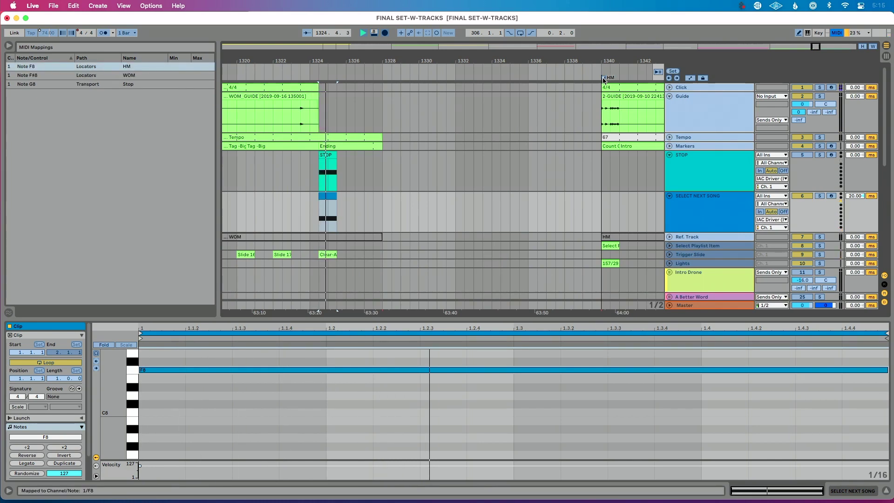
{"action": "key", "text": "super+m"}
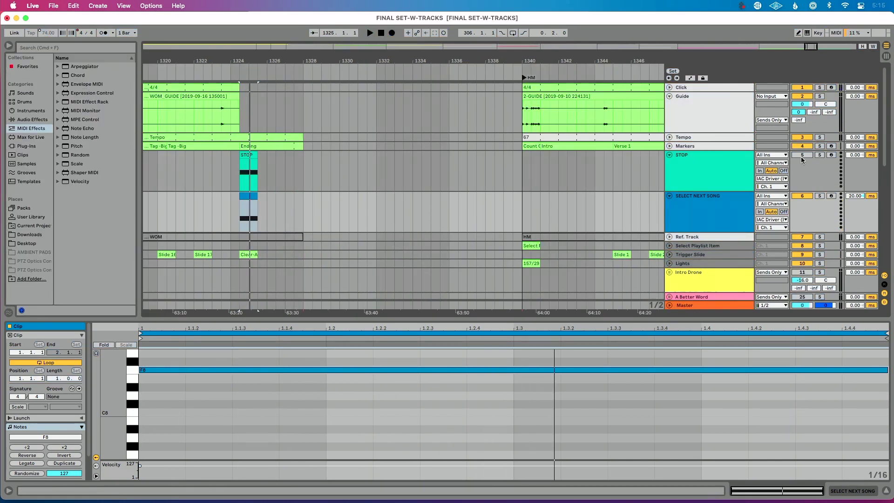
Step: Reactivate the STOP track and play from just before the WOM song's Ending section to test the transition to the HM locator
{"action": "scroll", "coordinate": [602, 168], "scroll_direction": "left", "scroll_amount": 5}
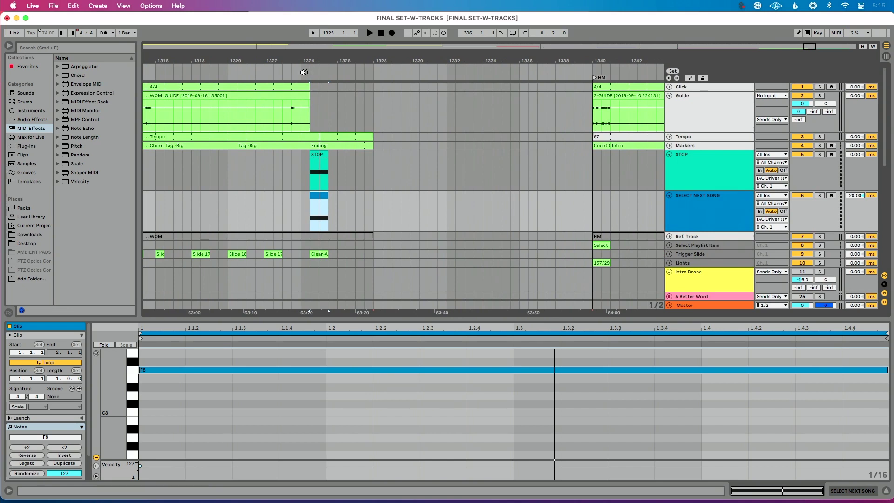
{"action": "left_click", "coordinate": [303, 72]}
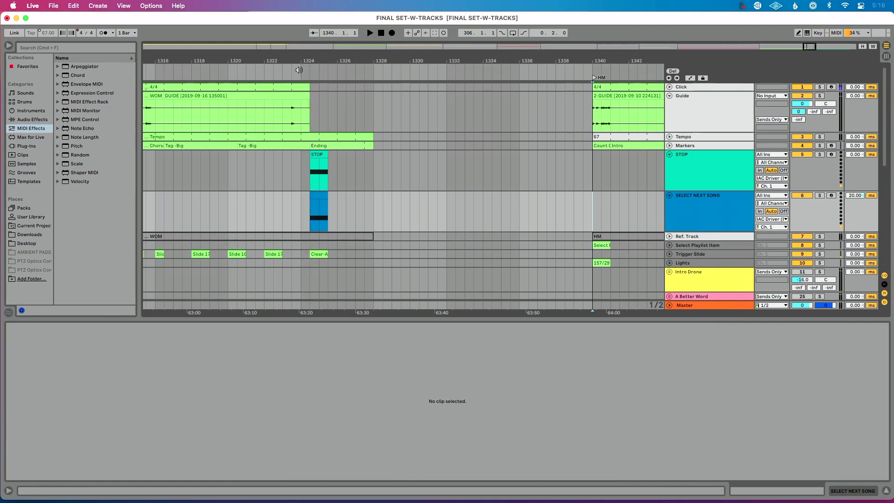
{"action": "key", "text": "minus"}
{"action": "key", "text": "minus"}
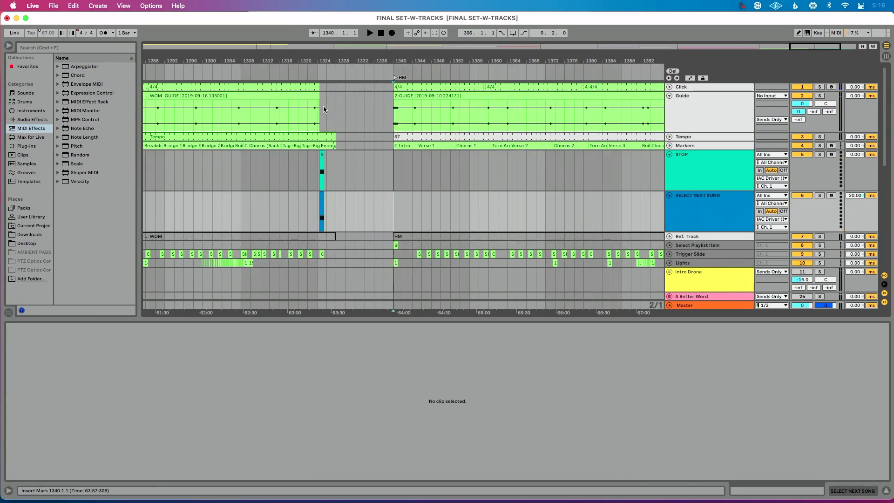
Step: Examine the notes in the STOP and SELECT NEXT SONG clips at bar 1220
{"action": "scroll", "coordinate": [513, 60], "scroll_direction": "up", "scroll_amount": 10}
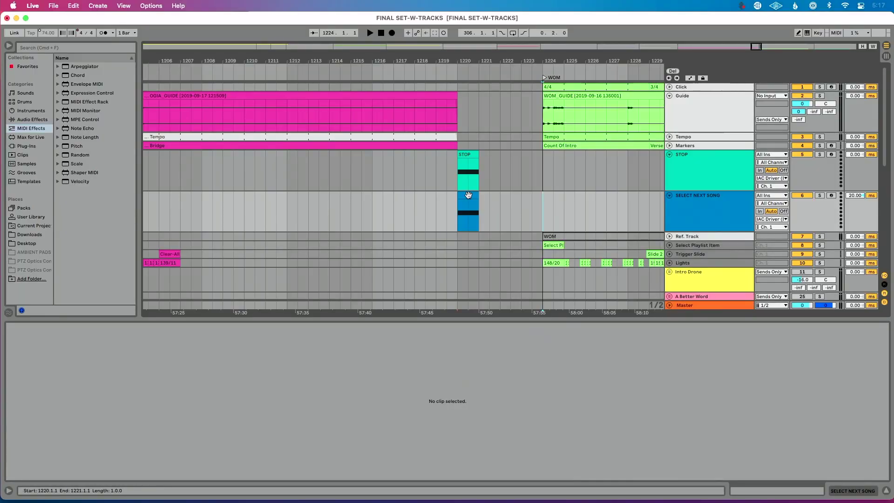
{"action": "left_click", "coordinate": [473, 155]}
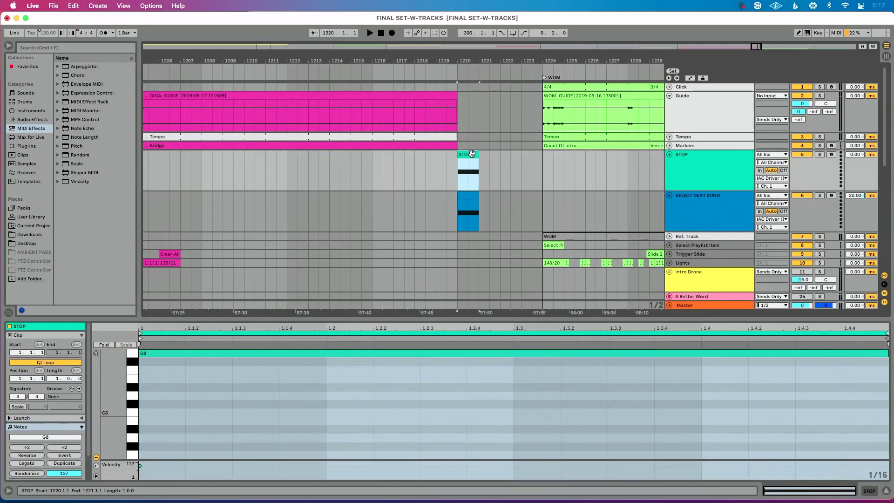
{"action": "left_click", "coordinate": [471, 194]}
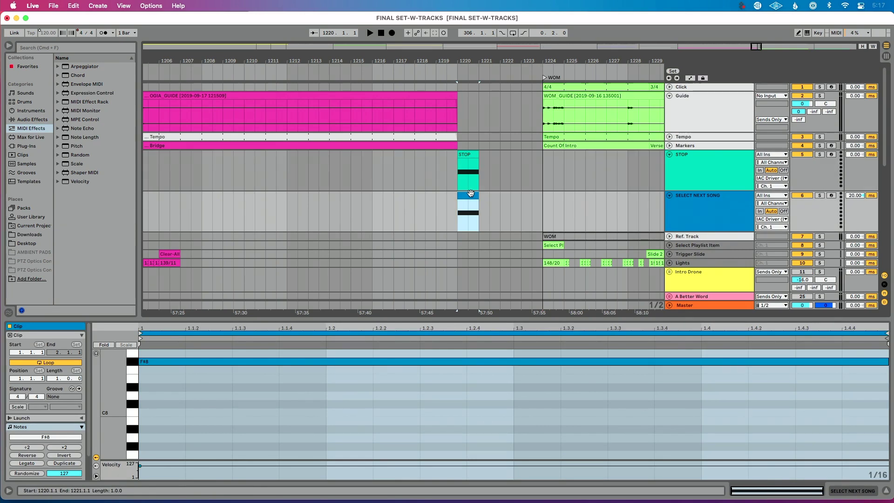